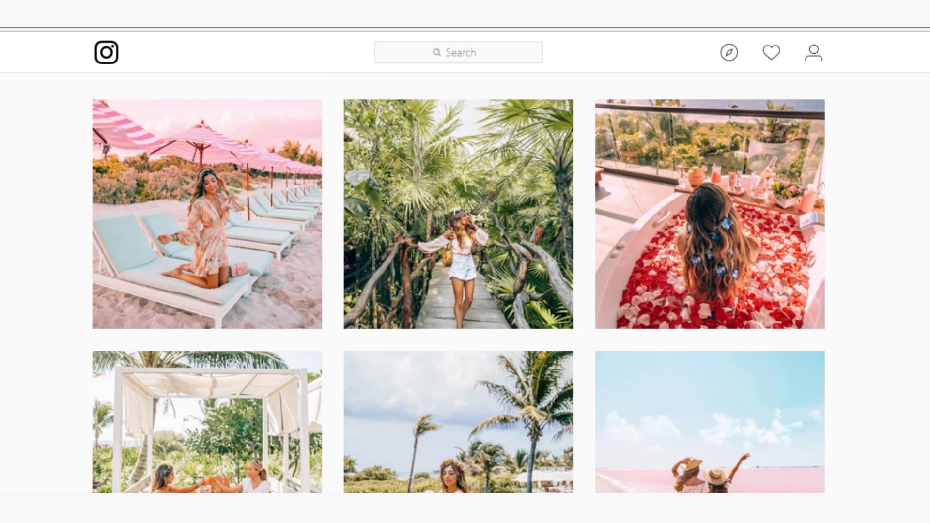
Set the portrait's white balance to Temp +4 and Tint −19
{"action": "scroll", "coordinate": [425, 288], "scroll_direction": "up", "scroll_amount": 1}
{"action": "left_click", "coordinate": [426, 291]}
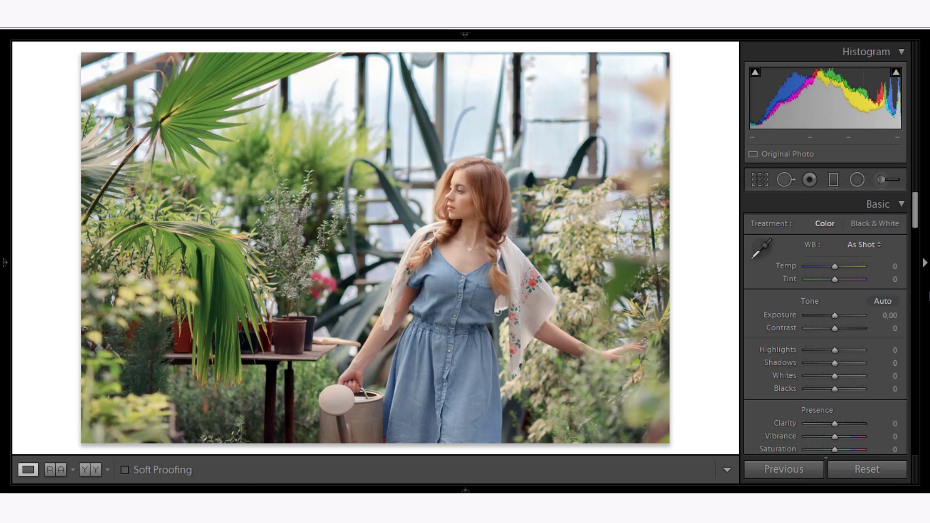
{"action": "left_click", "coordinate": [894, 266]}
{"action": "type", "text": "4"}
{"action": "left_click", "coordinate": [895, 279]}
{"action": "type", "text": "-19"}
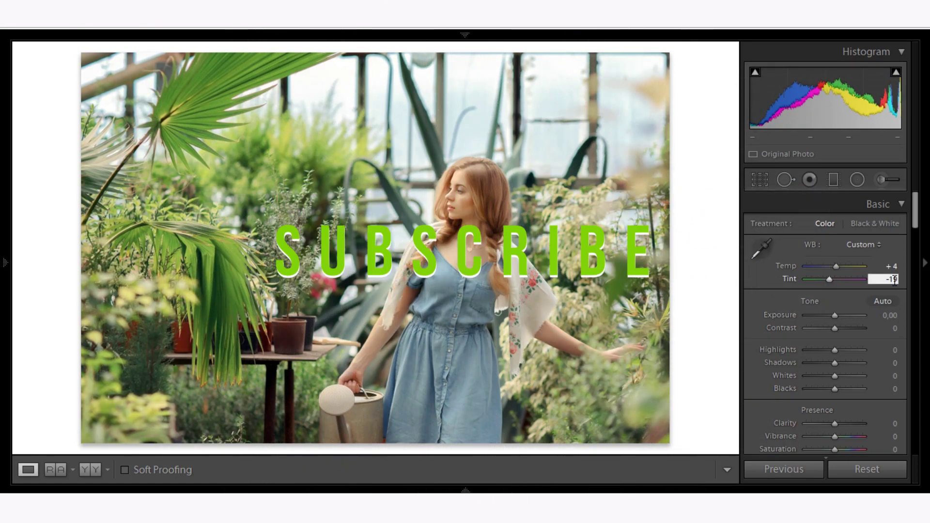
{"action": "left_click", "coordinate": [886, 315]}
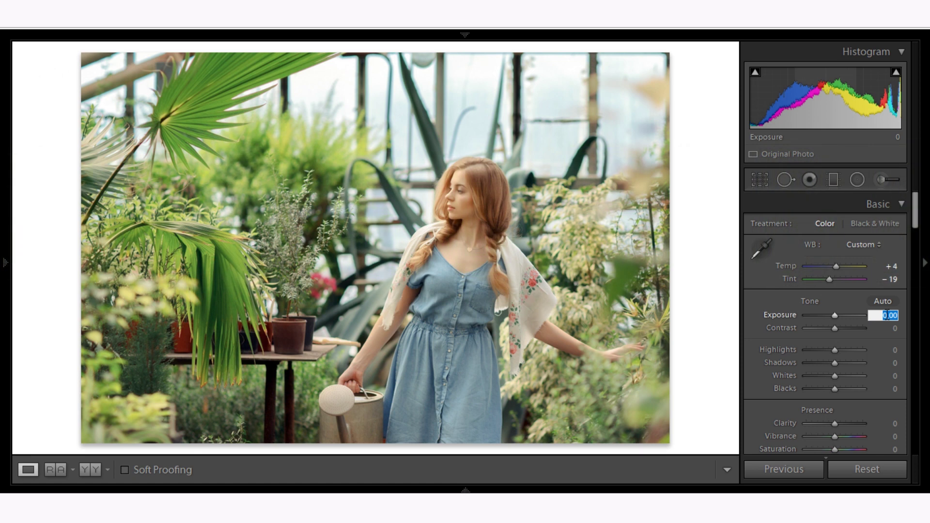
Set Contrast +14, Highlights −79 and Shadows +74
{"action": "left_click", "coordinate": [894, 329]}
{"action": "type", "text": "14"}
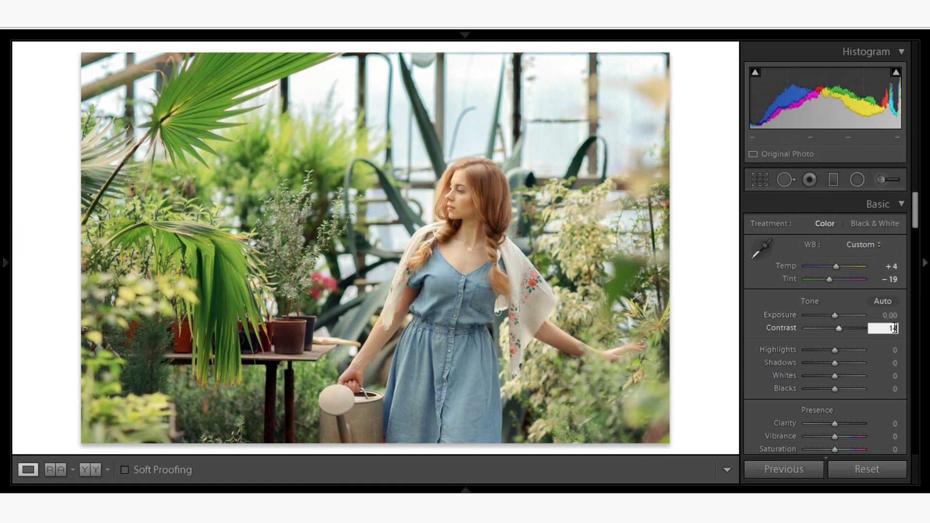
{"action": "left_click", "coordinate": [895, 349]}
{"action": "type", "text": "-79"}
{"action": "left_click", "coordinate": [896, 363]}
{"action": "type", "text": "74"}
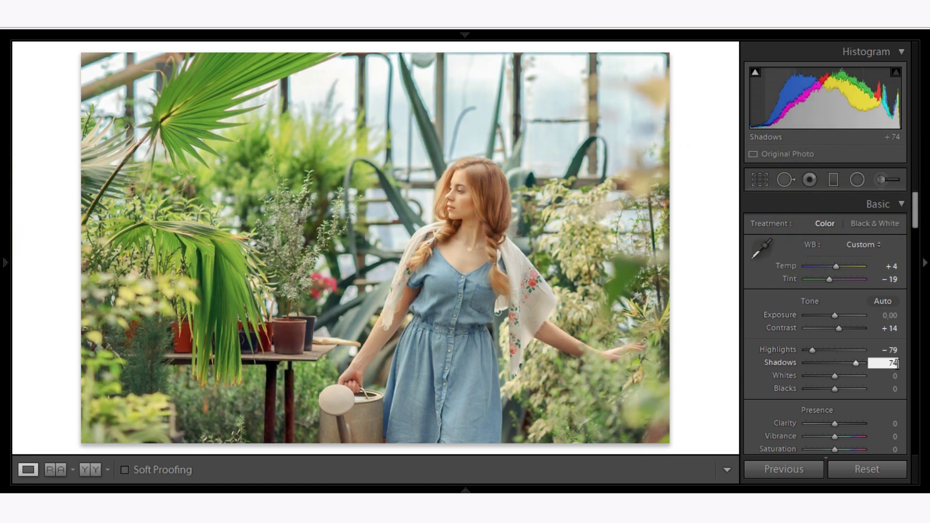
Set Whites −79, Blacks +52, Clarity +17, Vibrance −12 and Saturation −7
{"action": "key", "text": "Tab"}
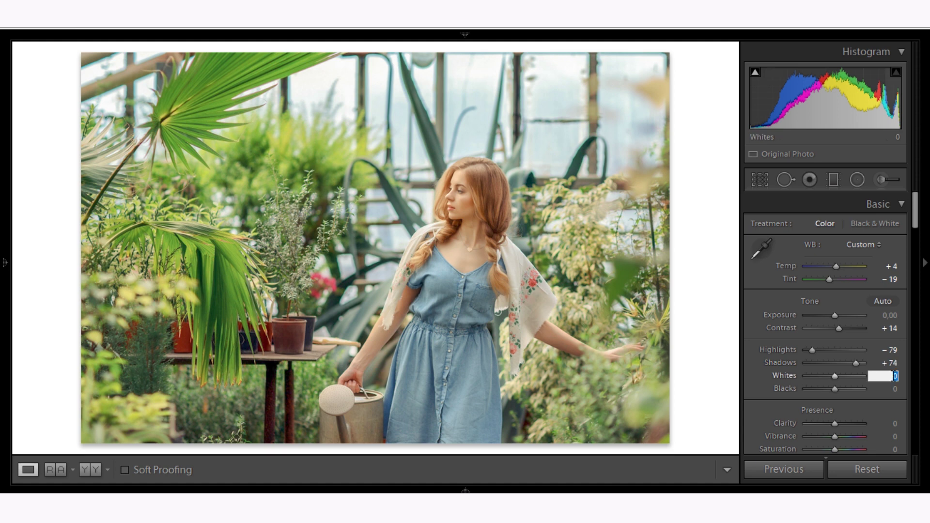
{"action": "type", "text": "-"}
{"action": "type", "text": "79"}
{"action": "key", "text": "Tab"}
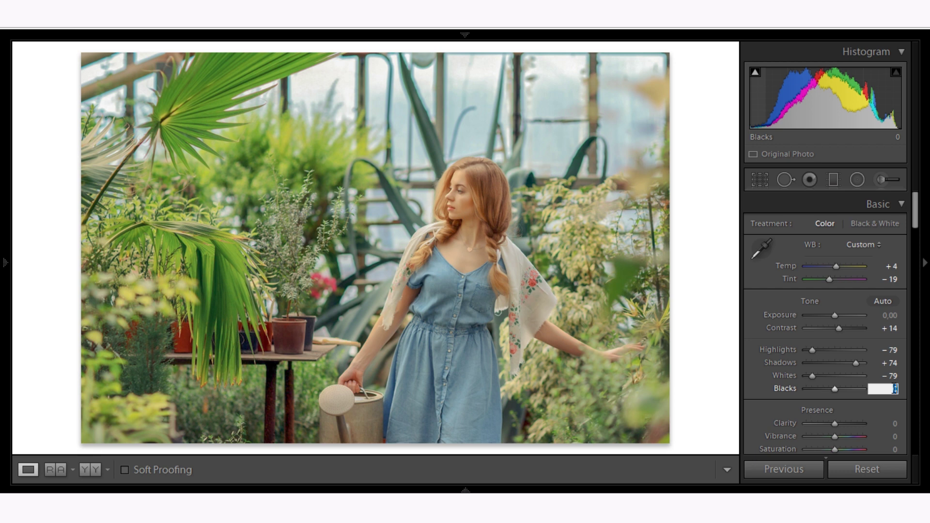
{"action": "type", "text": "52"}
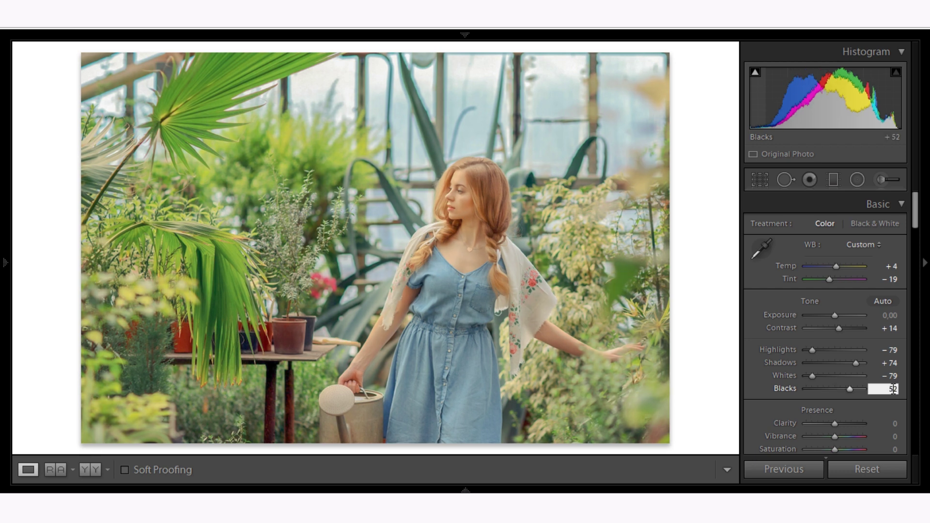
{"action": "key", "text": "Tab"}
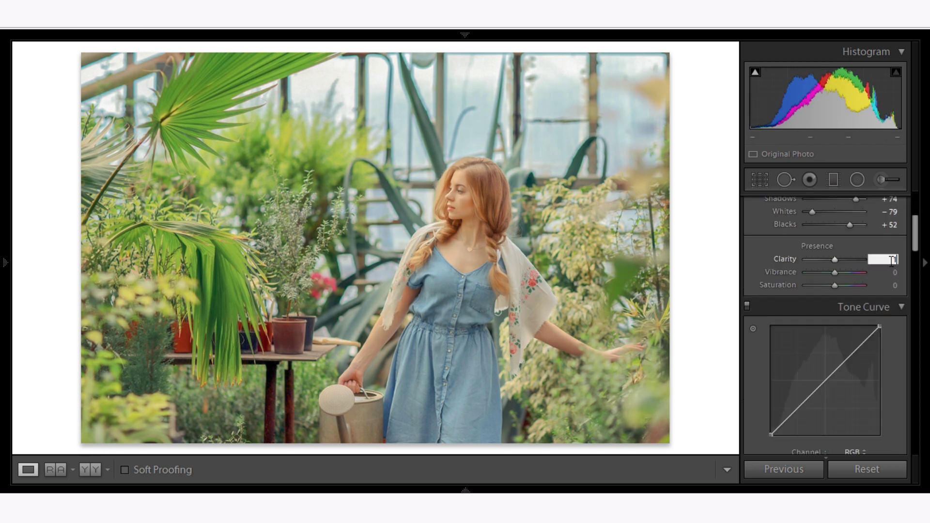
{"action": "type", "text": "7"}
{"action": "key", "text": "Tab"}
{"action": "type", "text": "-12"}
{"action": "key", "text": "Tab"}
{"action": "type", "text": "-7"}
{"action": "scroll", "coordinate": [915, 248], "scroll_direction": "down", "scroll_amount": 1}
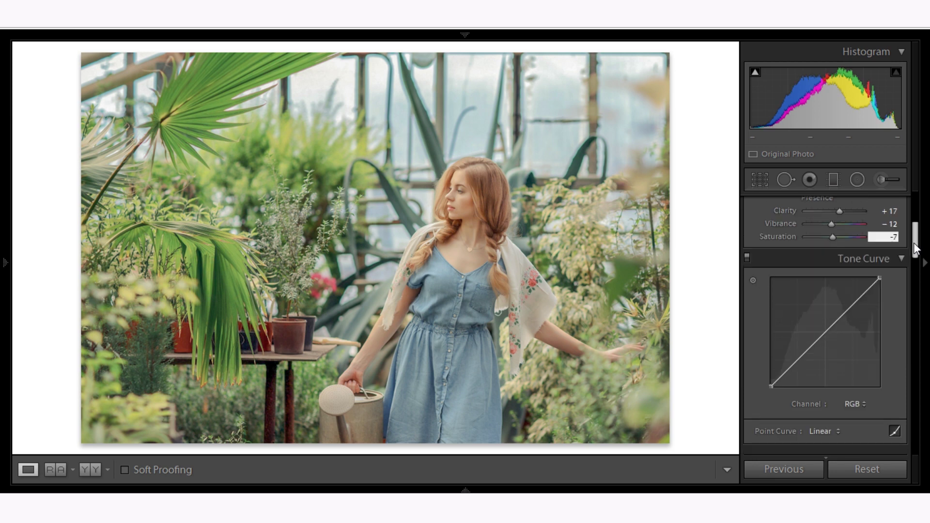
Lift the tone curve's black point and pull an upper-midtone point slightly down
{"action": "left_click_drag", "start_coordinate": [771, 386], "coordinate": [804, 349]}
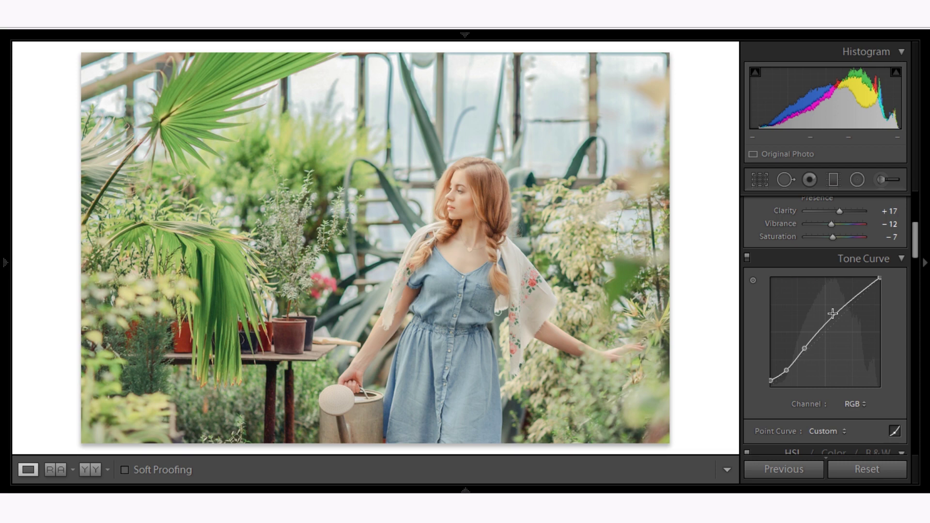
{"action": "left_click_drag", "start_coordinate": [832, 314], "coordinate": [830, 318]}
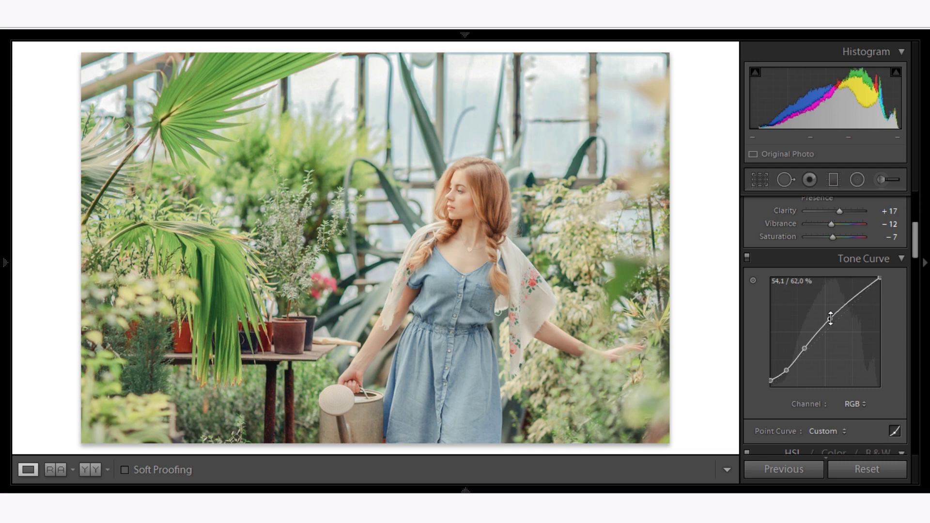
{"action": "left_click_drag", "start_coordinate": [915, 237], "coordinate": [914, 260]}
{"action": "left_click", "coordinate": [892, 266]}
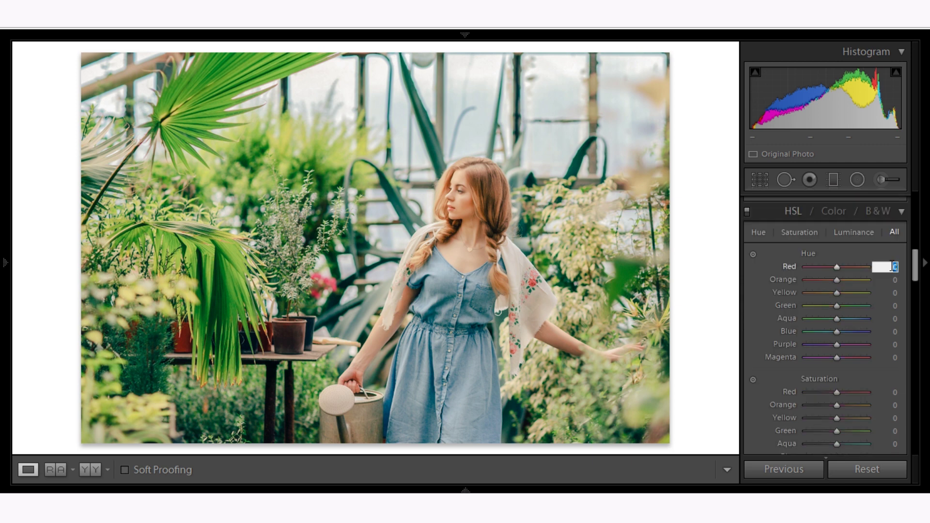
Set HSL hues Red +16, Yellow +13 and Green −49
{"action": "type", "text": "16"}
{"action": "key", "text": "Return"}
{"action": "left_click", "coordinate": [894, 293]}
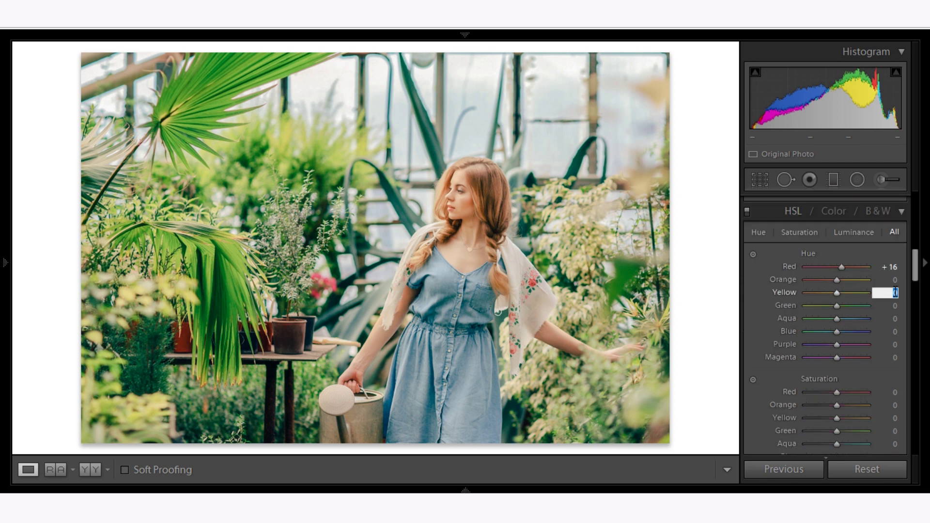
{"action": "type", "text": "13"}
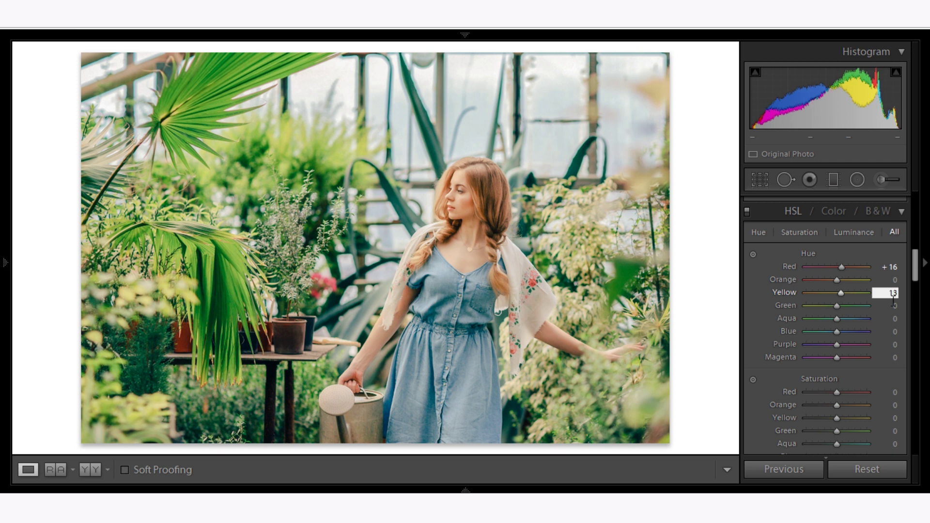
{"action": "left_click", "coordinate": [894, 304]}
{"action": "type", "text": "45"}
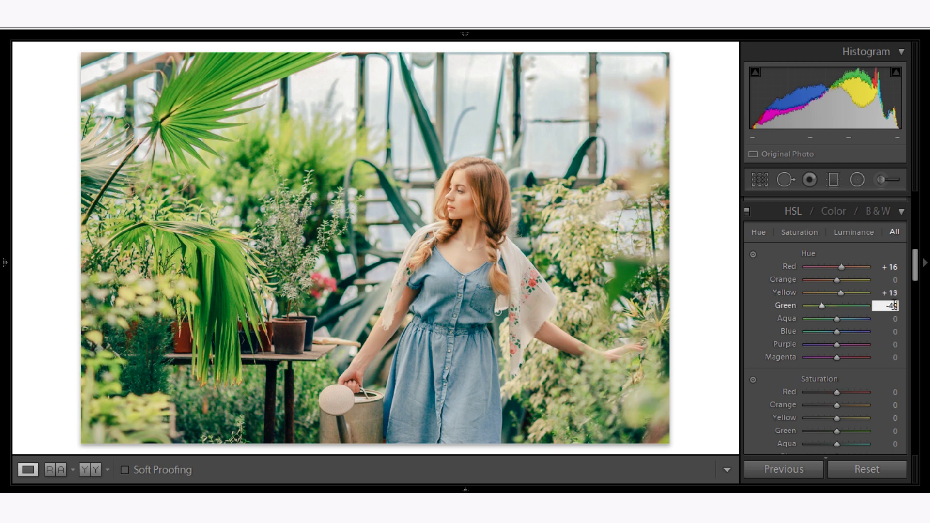
{"action": "left_click", "coordinate": [895, 318]}
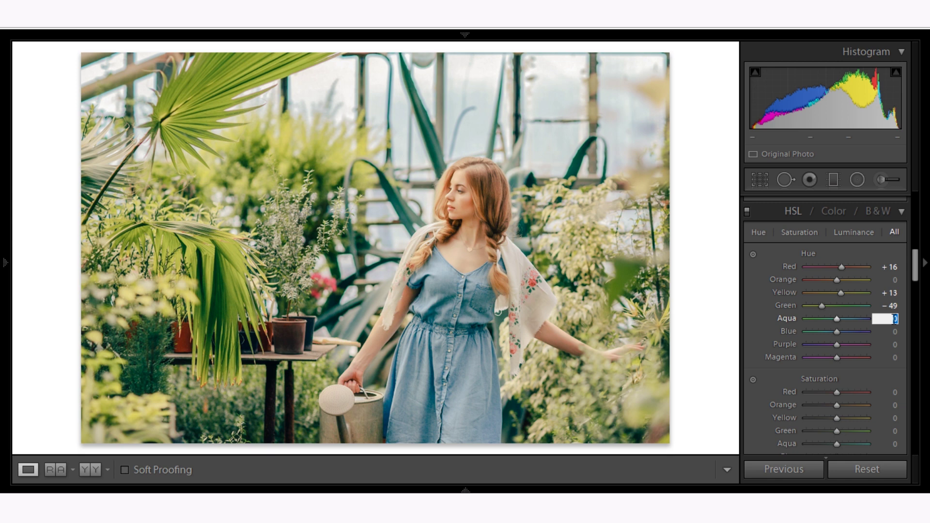
{"action": "type", "text": "-24"}
{"action": "left_click", "coordinate": [893, 332]}
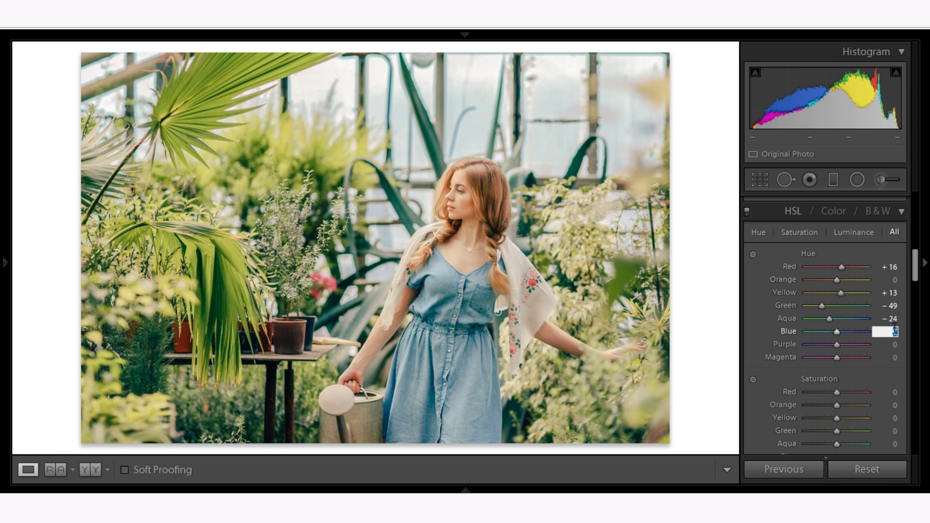
Correct Aqua hue to +20 and set Blue −15, Purple −10, Magenta +10
{"action": "left_click", "coordinate": [893, 319]}
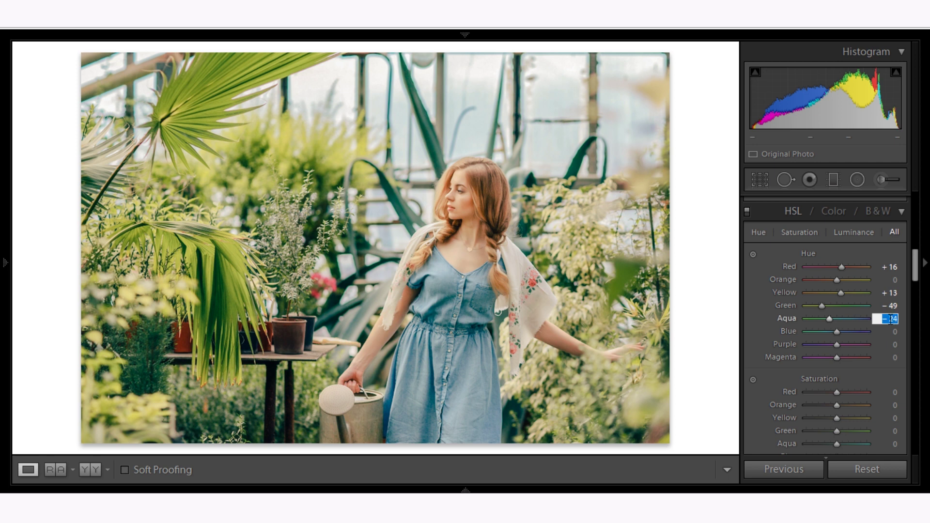
{"action": "type", "text": "20"}
{"action": "left_click", "coordinate": [894, 331]}
{"action": "type", "text": "-"}
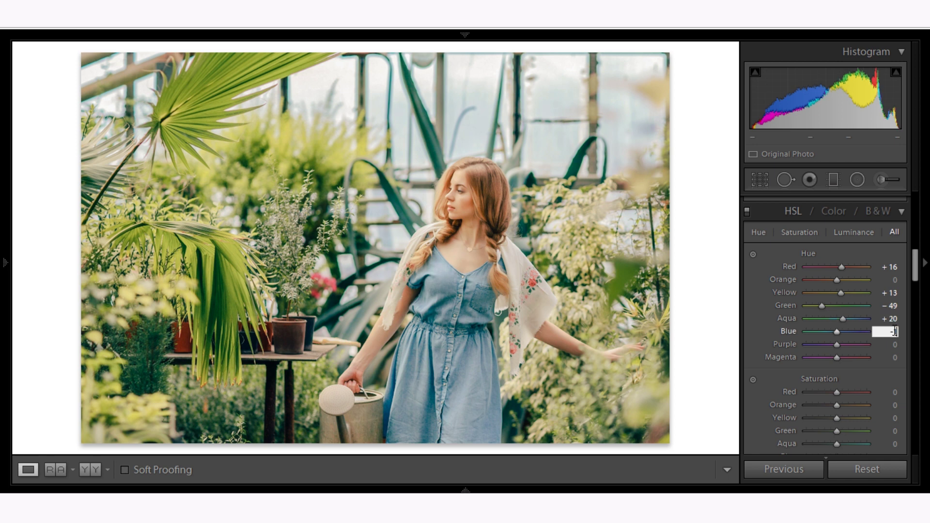
{"action": "type", "text": "15"}
{"action": "left_click", "coordinate": [895, 345]}
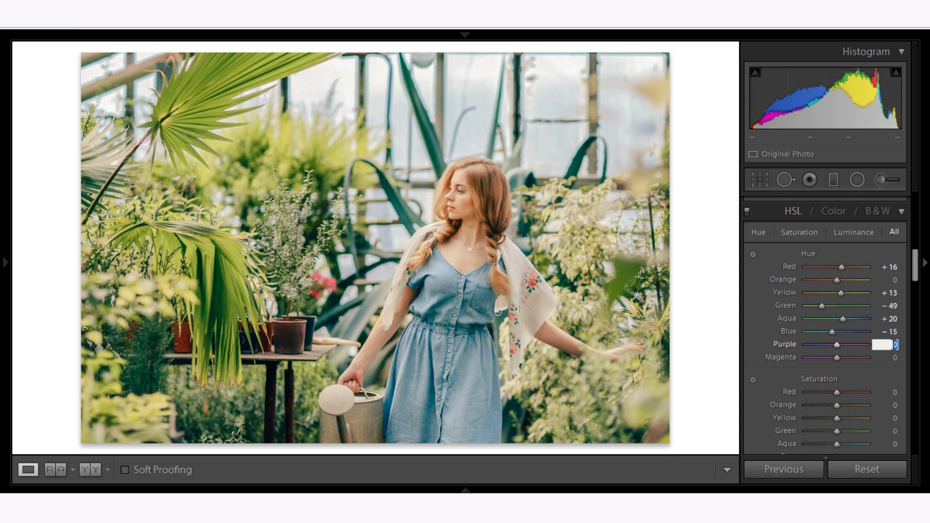
{"action": "type", "text": "-10"}
{"action": "left_click", "coordinate": [895, 357]}
{"action": "type", "text": "10"}
{"action": "left_click_drag", "start_coordinate": [915, 273], "coordinate": [916, 286]}
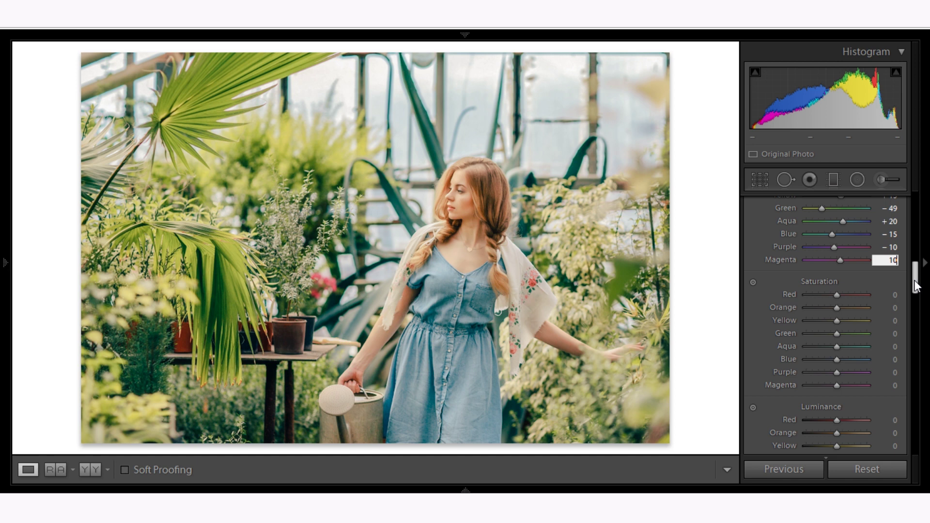
{"action": "left_click_drag", "start_coordinate": [915, 285], "coordinate": [915, 291]}
{"action": "left_click", "coordinate": [895, 268]}
Set saturation Red −15, Orange −24, Yellow −22 and Green −18
{"action": "type", "text": "-15"}
{"action": "left_click", "coordinate": [894, 281]}
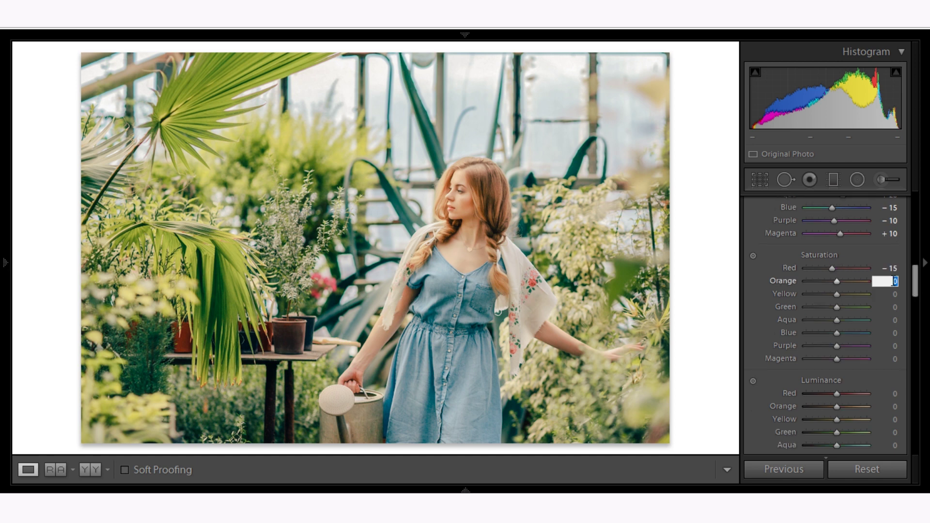
{"action": "type", "text": "-24"}
{"action": "left_click", "coordinate": [895, 294]}
{"action": "type", "text": "-2"}
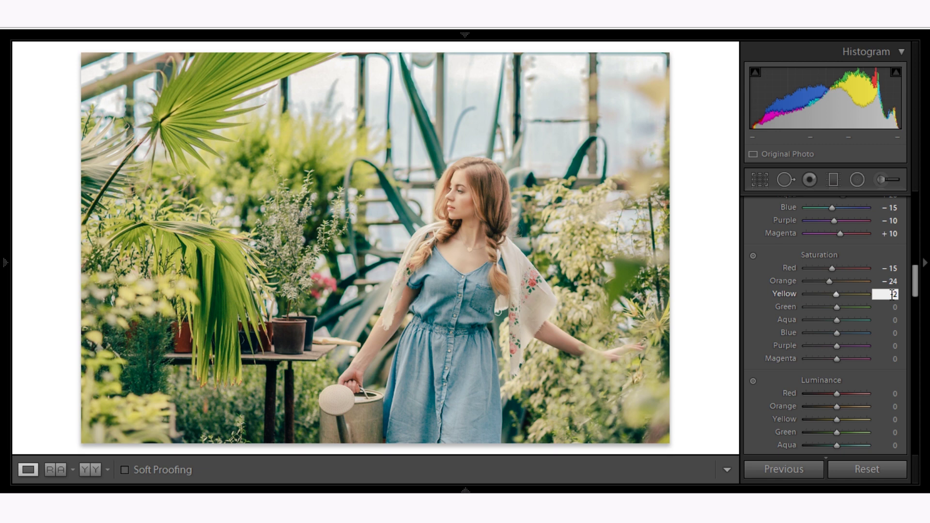
{"action": "type", "text": "2"}
{"action": "left_click", "coordinate": [895, 307]}
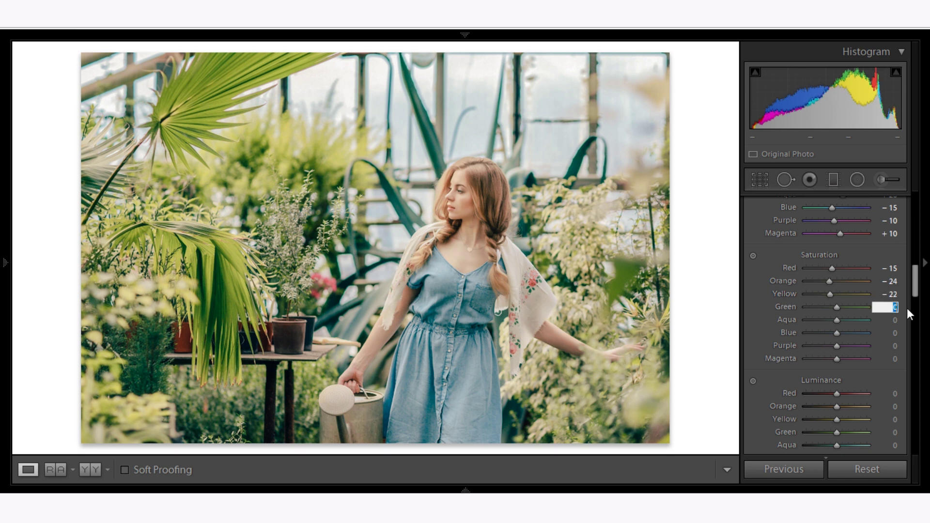
{"action": "type", "text": "-18"}
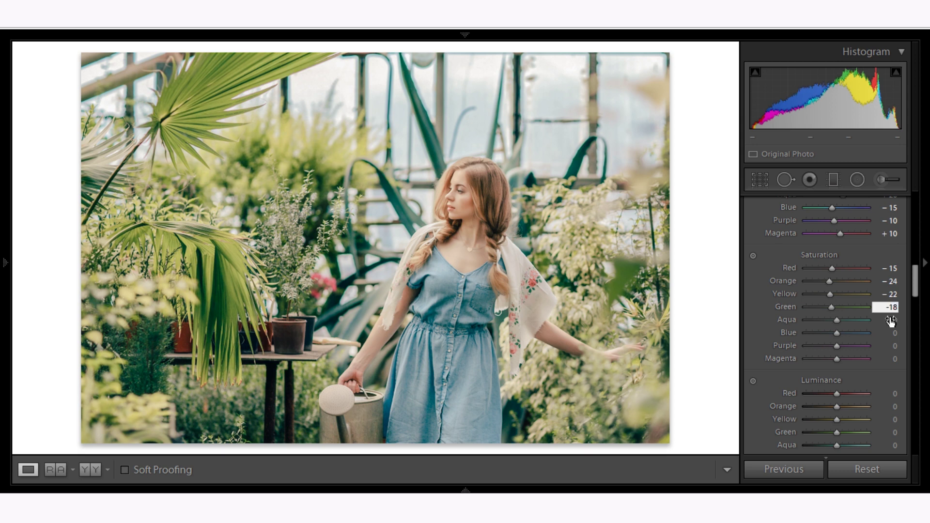
{"action": "left_click", "coordinate": [891, 320]}
Set saturation Aqua −24, Blue −49, Purple −25 and Magenta −30
{"action": "type", "text": "-24"}
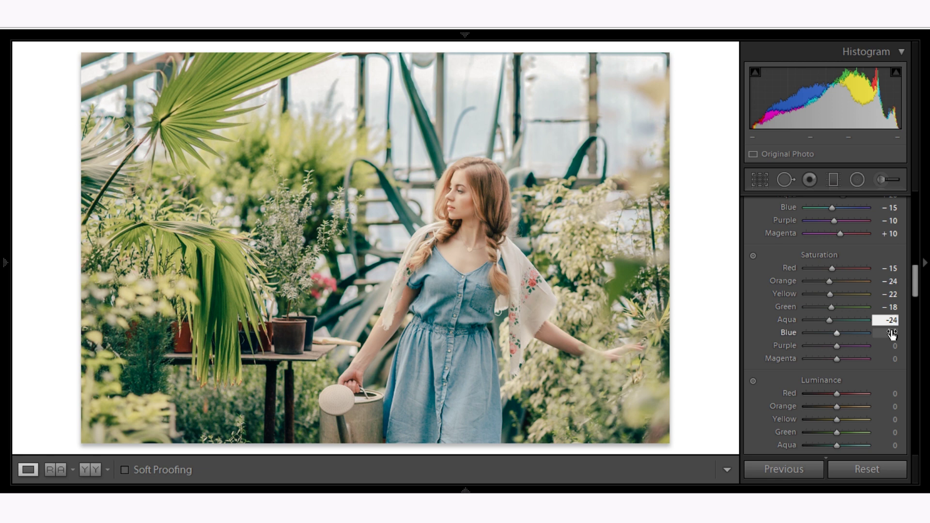
{"action": "left_click", "coordinate": [891, 333]}
{"action": "type", "text": "-"}
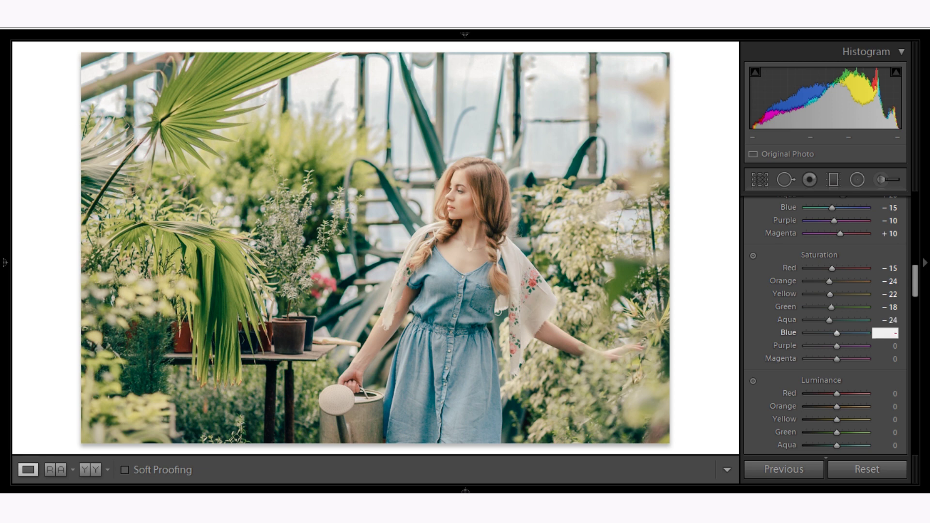
{"action": "type", "text": "49"}
{"action": "left_click", "coordinate": [891, 345]}
{"action": "type", "text": "-25"}
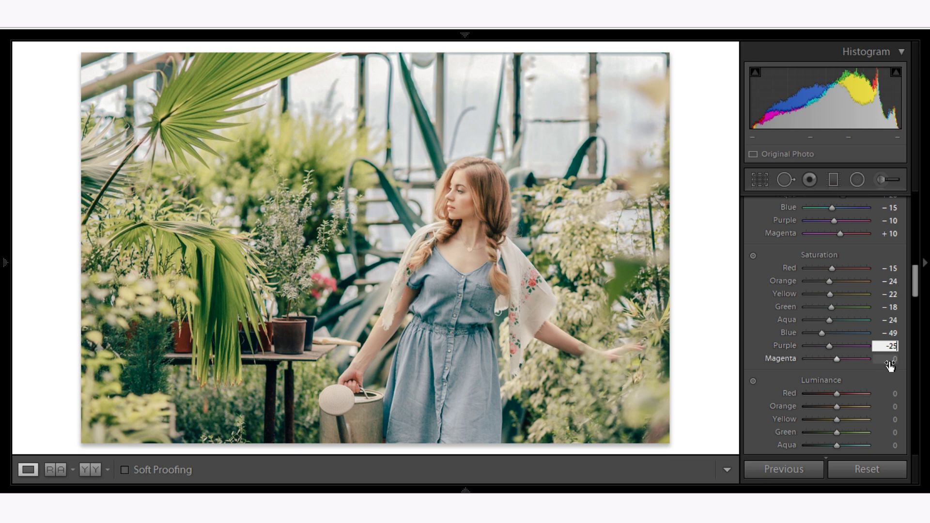
{"action": "left_click", "coordinate": [890, 359]}
{"action": "type", "text": "-30"}
{"action": "scroll", "coordinate": [890, 359], "scroll_direction": "down", "scroll_amount": 3}
{"action": "left_click", "coordinate": [895, 280]}
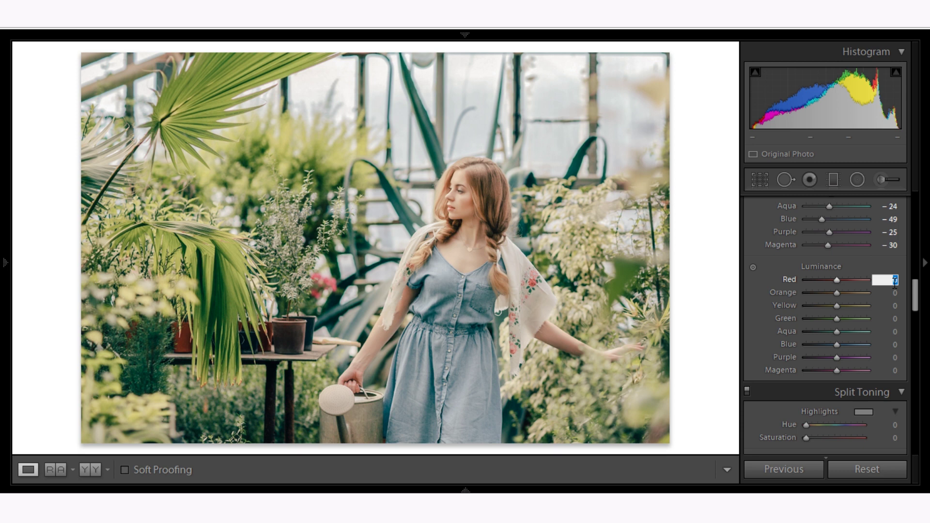
Set luminance Red +7, Orange −31, Yellow +24, Green +33 and Aqua −15
{"action": "type", "text": "7"}
{"action": "key", "text": "Tab"}
{"action": "type", "text": "-31"}
{"action": "key", "text": "Tab"}
{"action": "type", "text": "-"}
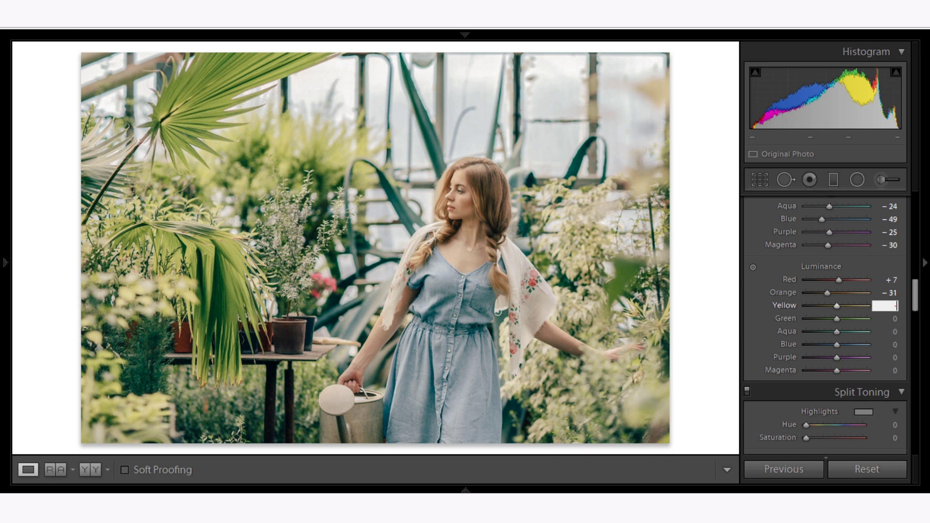
{"action": "type", "text": "24"}
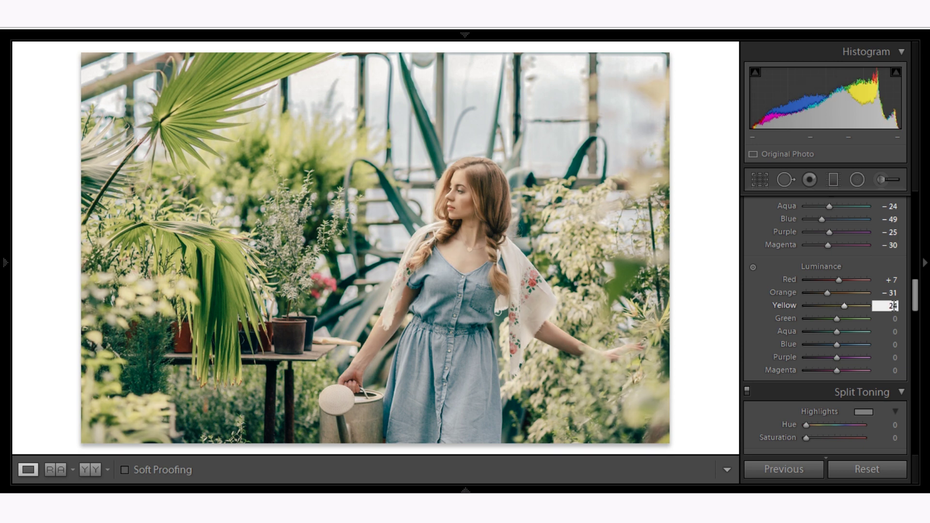
{"action": "left_click", "coordinate": [892, 319]}
{"action": "type", "text": "33"}
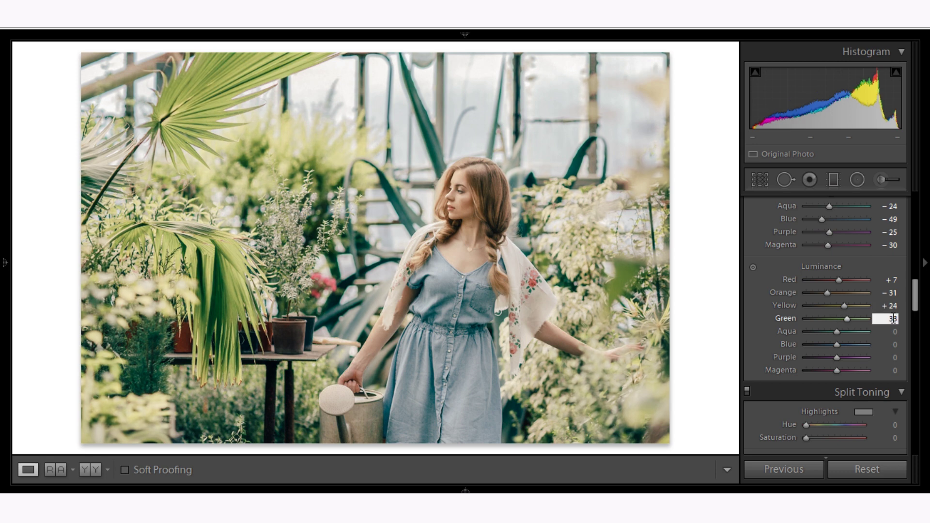
{"action": "left_click", "coordinate": [893, 331]}
{"action": "type", "text": "-15"}
{"action": "left_click", "coordinate": [889, 345]}
{"action": "type", "text": "12"}
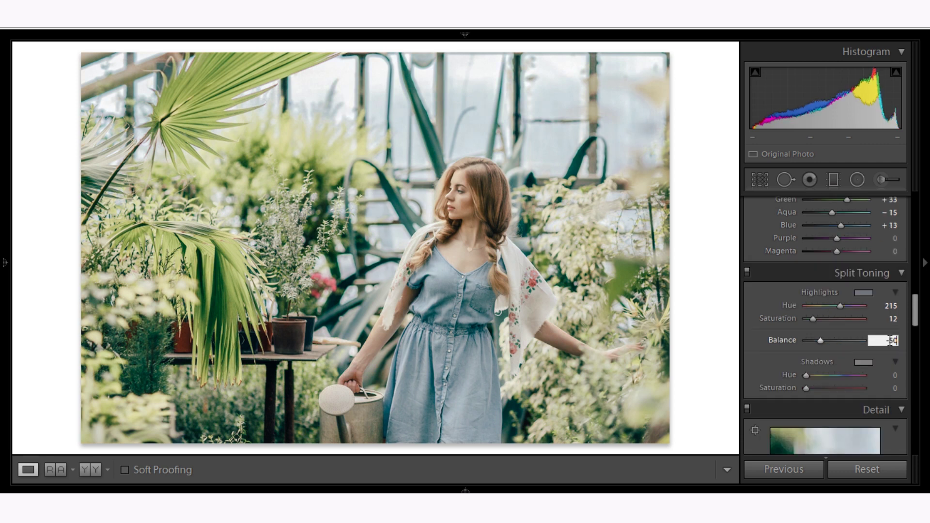
Set split-toning Balance to −50 and Shadows Hue to 21
{"action": "left_click", "coordinate": [894, 375]}
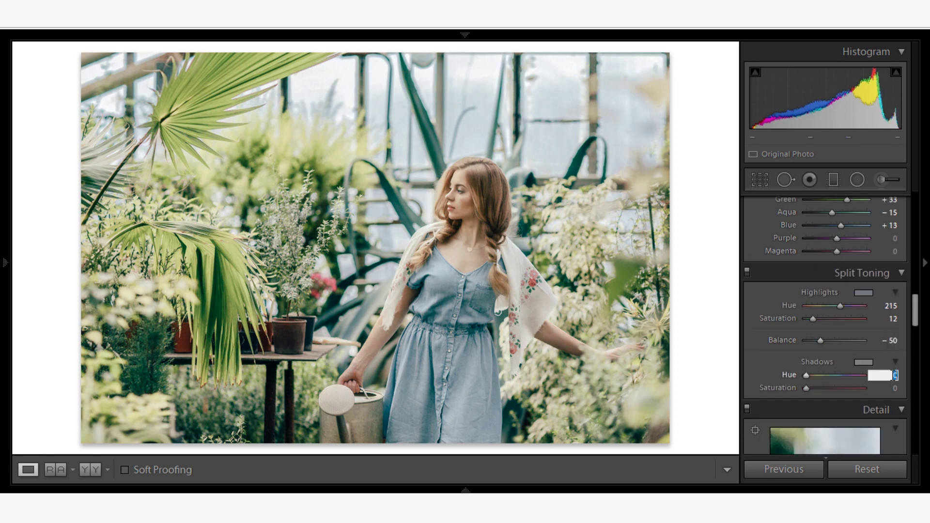
{"action": "type", "text": "21"}
{"action": "left_click", "coordinate": [894, 387]}
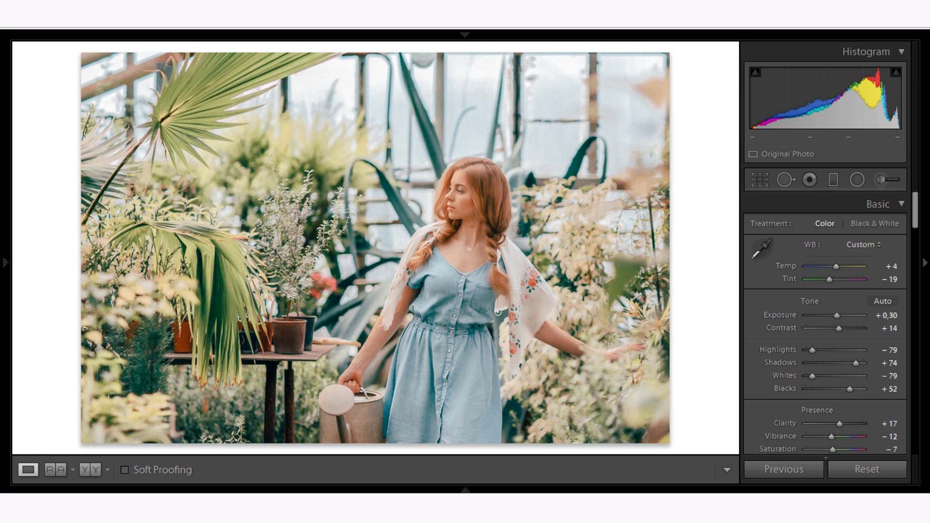
Compare the graded portrait before and after, then return to the single view
{"action": "left_click", "coordinate": [93, 469]}
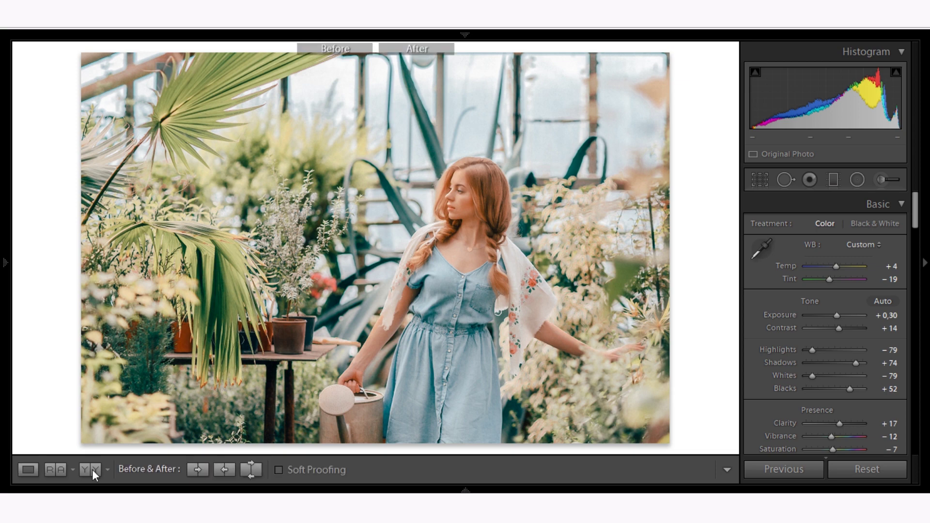
{"action": "left_click", "coordinate": [92, 470]}
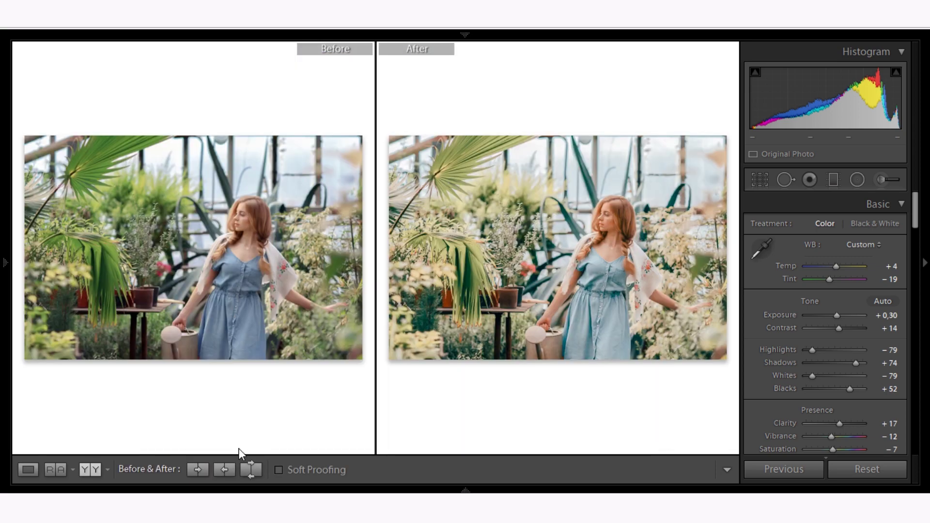
{"action": "key", "text": "y"}
{"action": "left_click", "coordinate": [914, 417]}
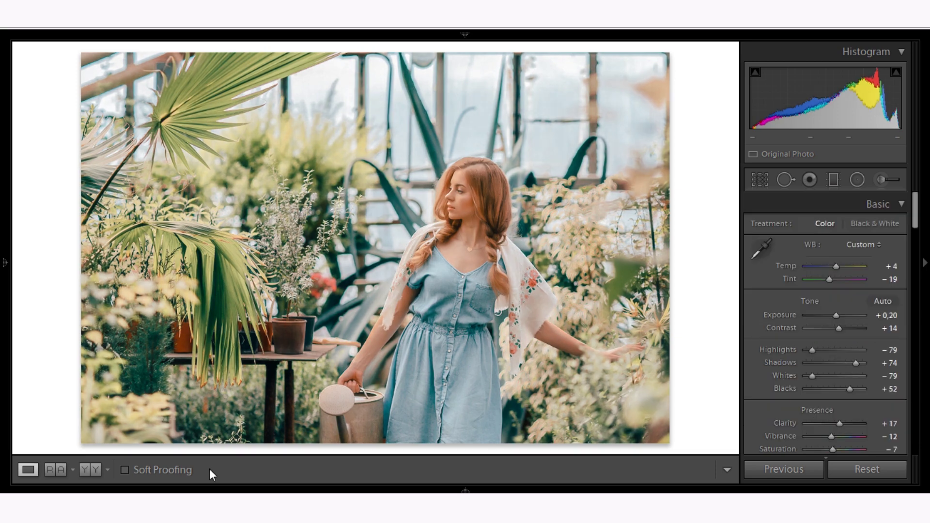
Paste the portrait's grade onto the Amsterdam canal photo
{"action": "right_click", "coordinate": [386, 102]}
{"action": "mouse_move", "coordinate": [458, 109]}
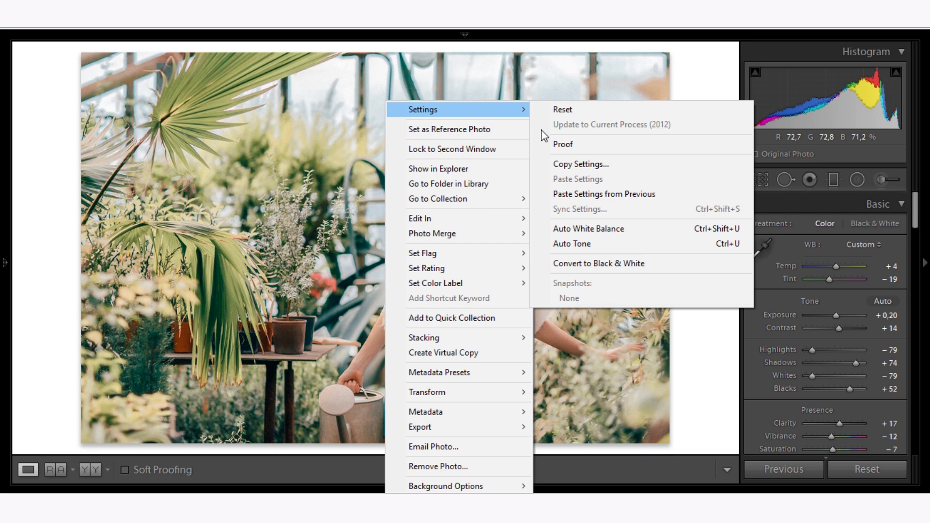
{"action": "left_click", "coordinate": [547, 341]}
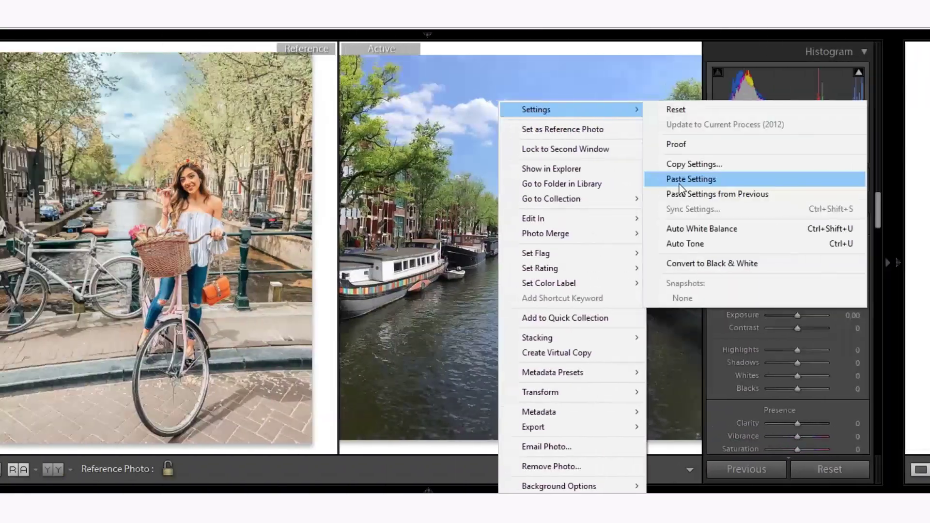
{"action": "left_click", "coordinate": [716, 179]}
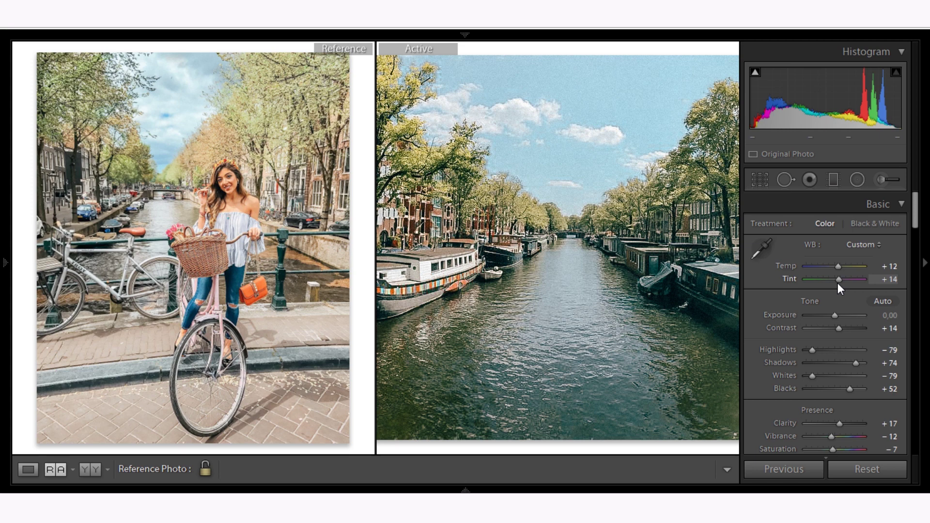
Shift the canal photo's Tint to +8 and collapse the right adjustments panel
{"action": "left_click_drag", "start_coordinate": [895, 280], "coordinate": [891, 283]}
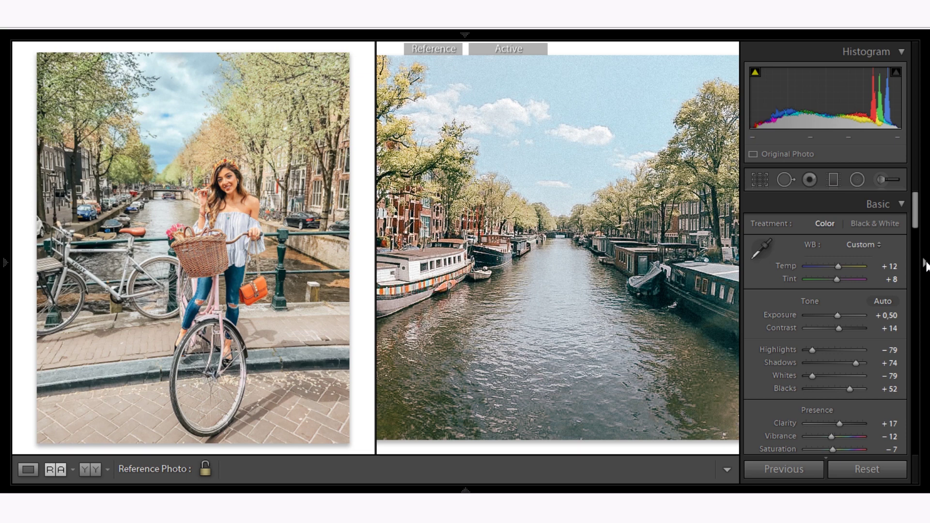
{"action": "left_click", "coordinate": [925, 264]}
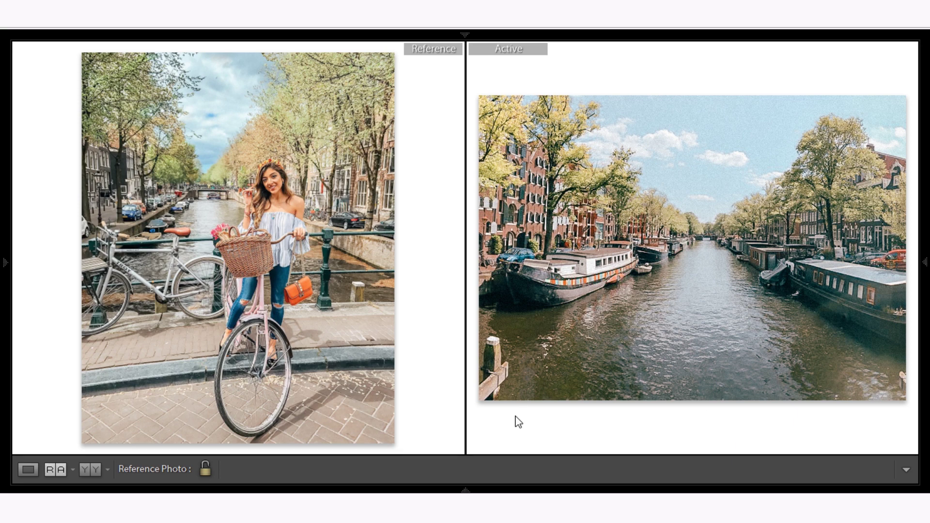
Switch the canal photo to the Y|Y before-and-after side-by-side view
{"action": "left_click", "coordinate": [94, 468]}
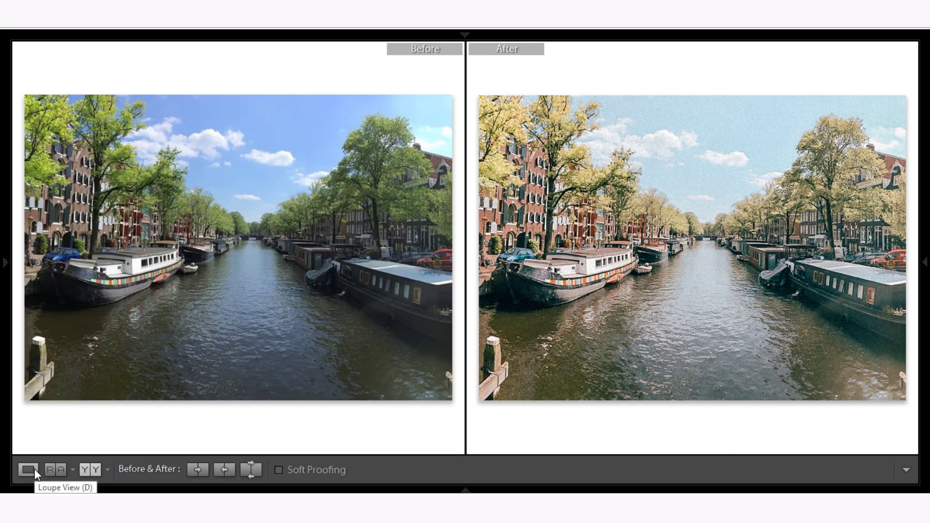